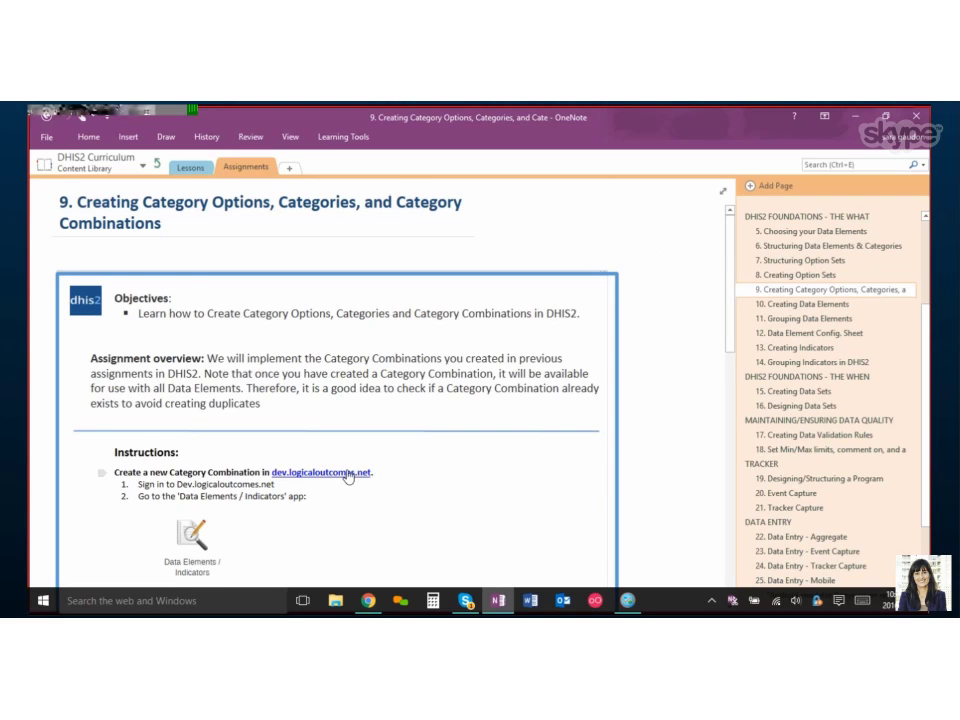
Step: Scroll the OneNote assignment page down to Instructions steps 3 and 4
scroll(349, 474, down, 1)
scroll(349, 470, down, 5)
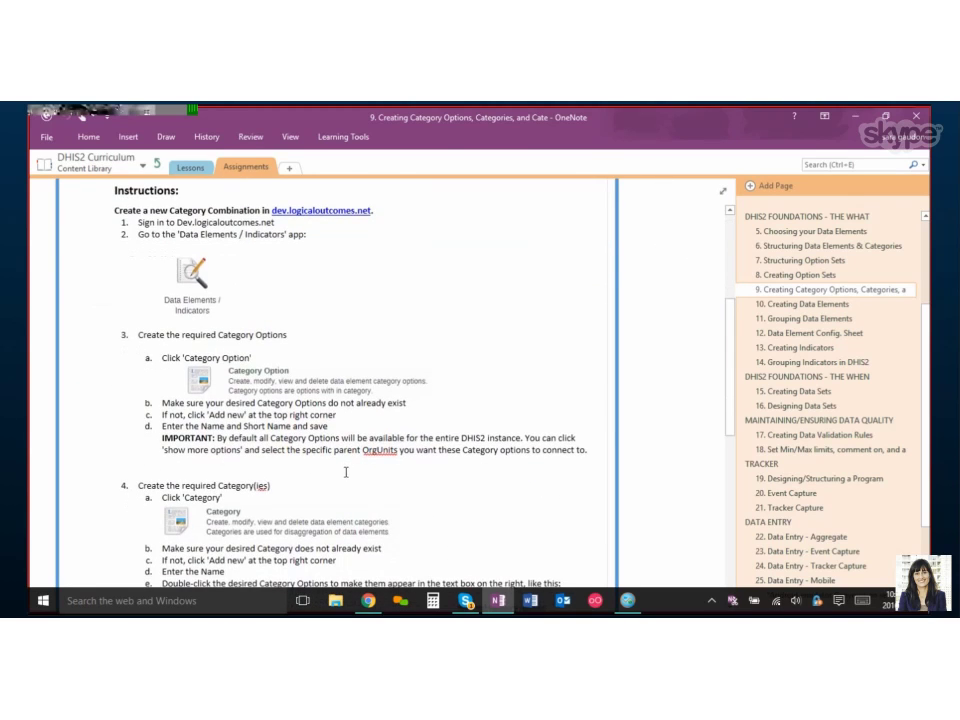
Step: Switch to the DHIS2 browser window and browse the Apps menu back to Maintenance
click(367, 603)
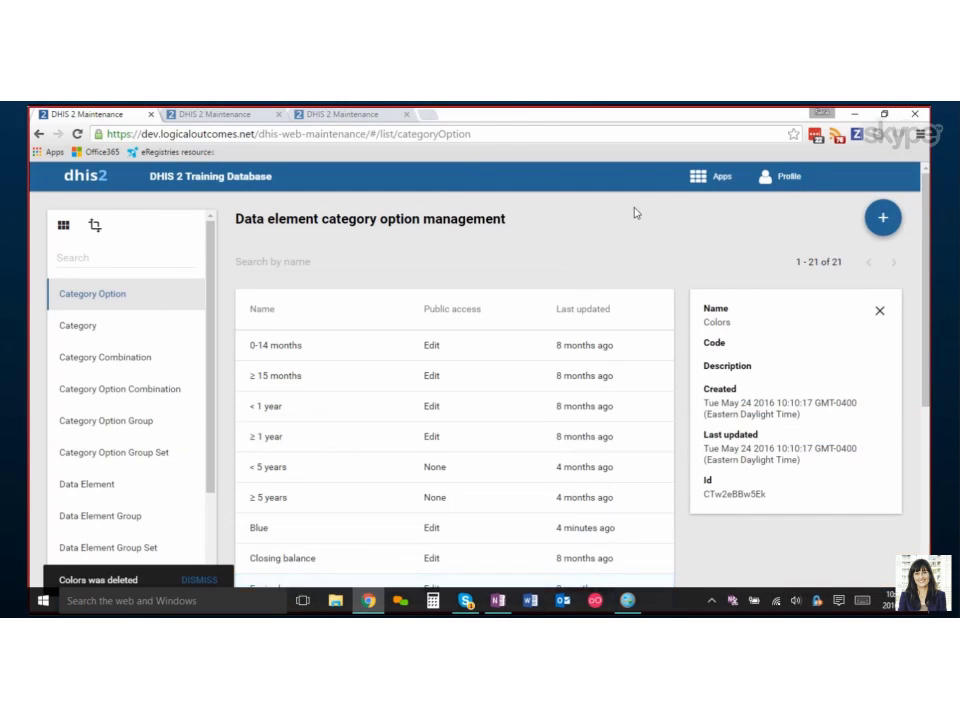
click(697, 177)
scroll(690, 338, down, 2)
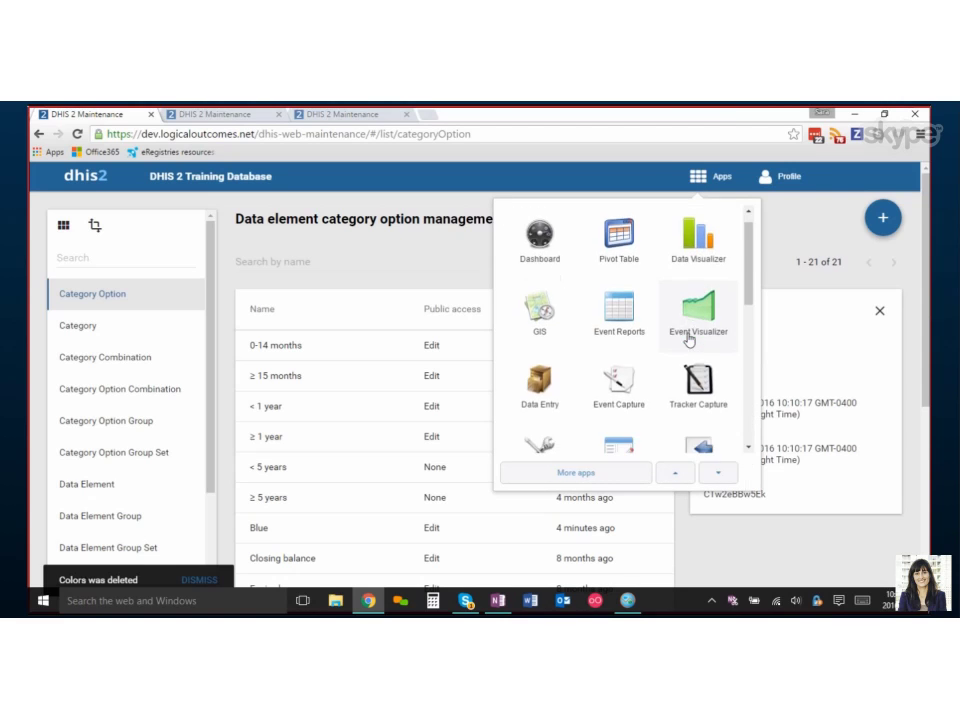
scroll(691, 333, down, 4)
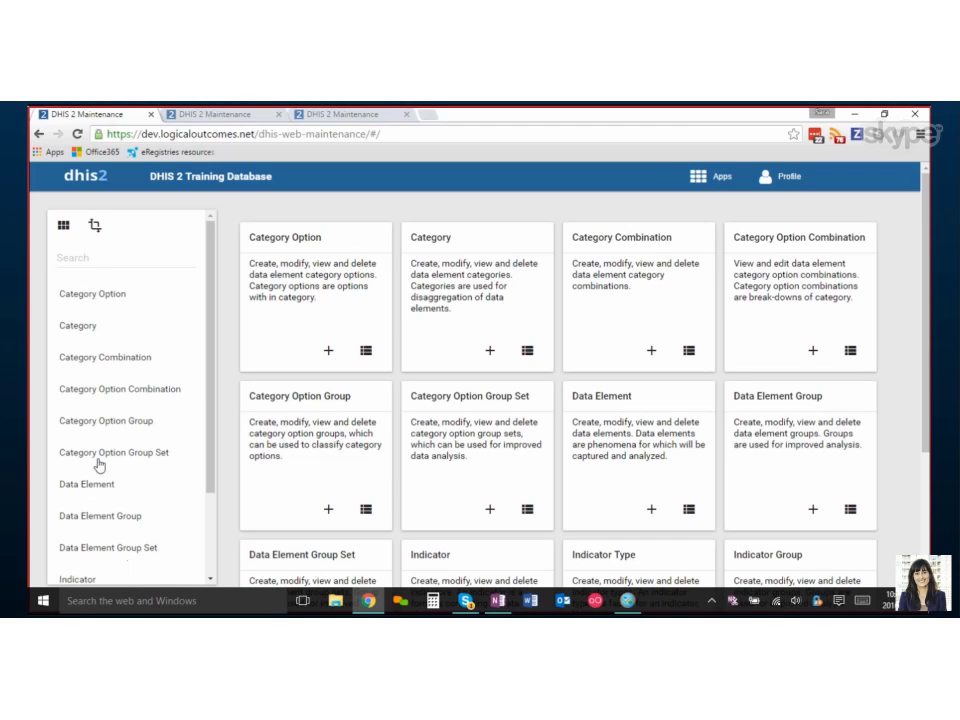
Step: Create and save category option 'Green' with short name Green and code Color03
click(95, 296)
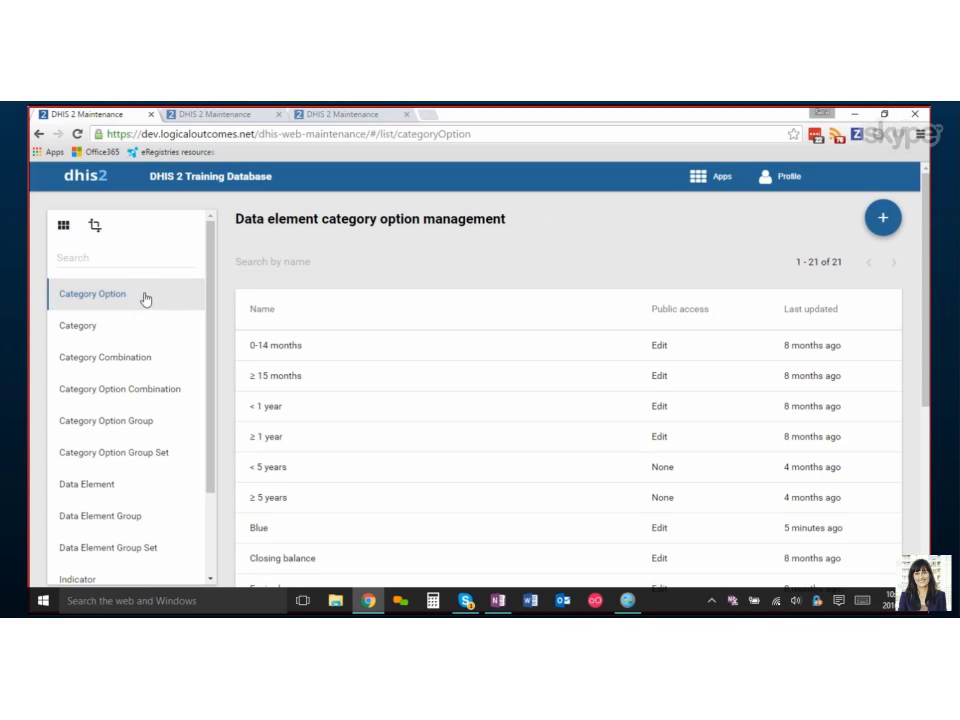
click(888, 220)
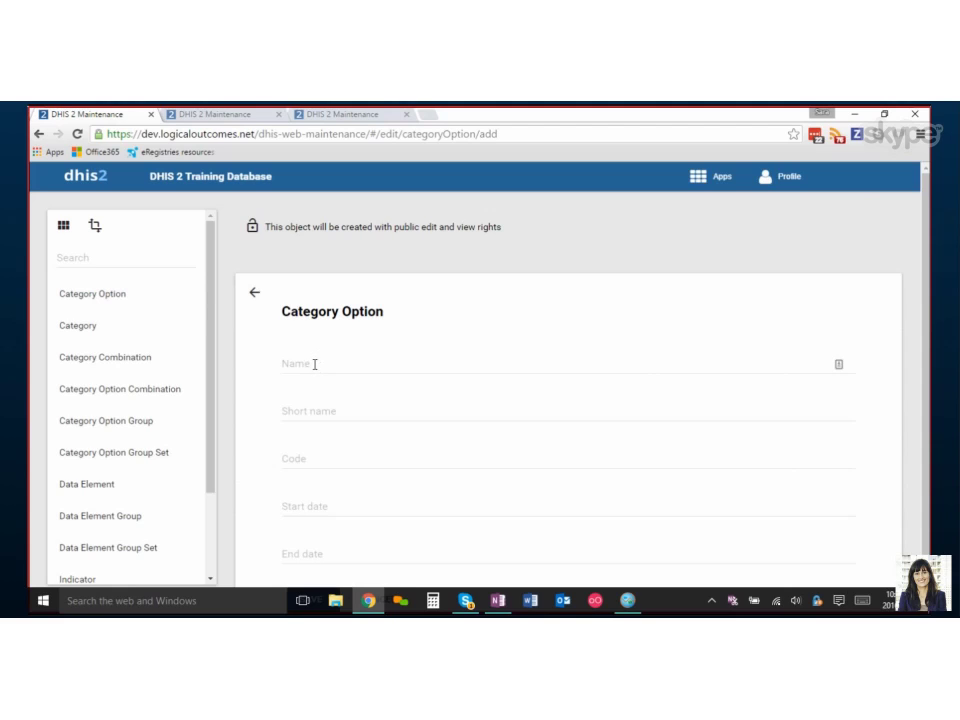
click(315, 364)
text(Green)
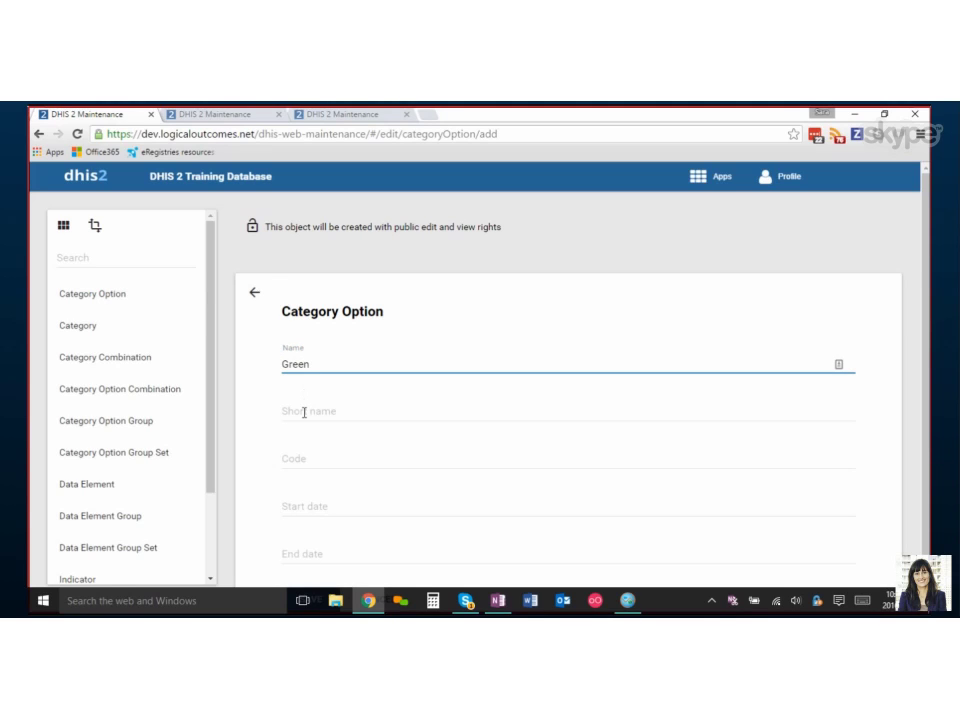
click(300, 410)
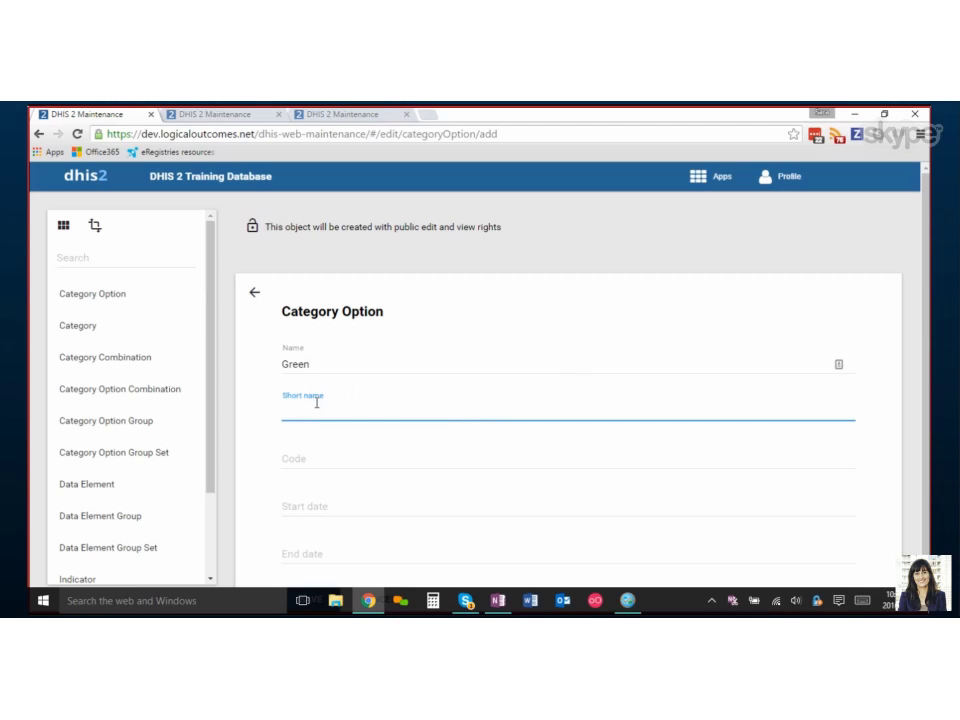
text(Green)
click(300, 459)
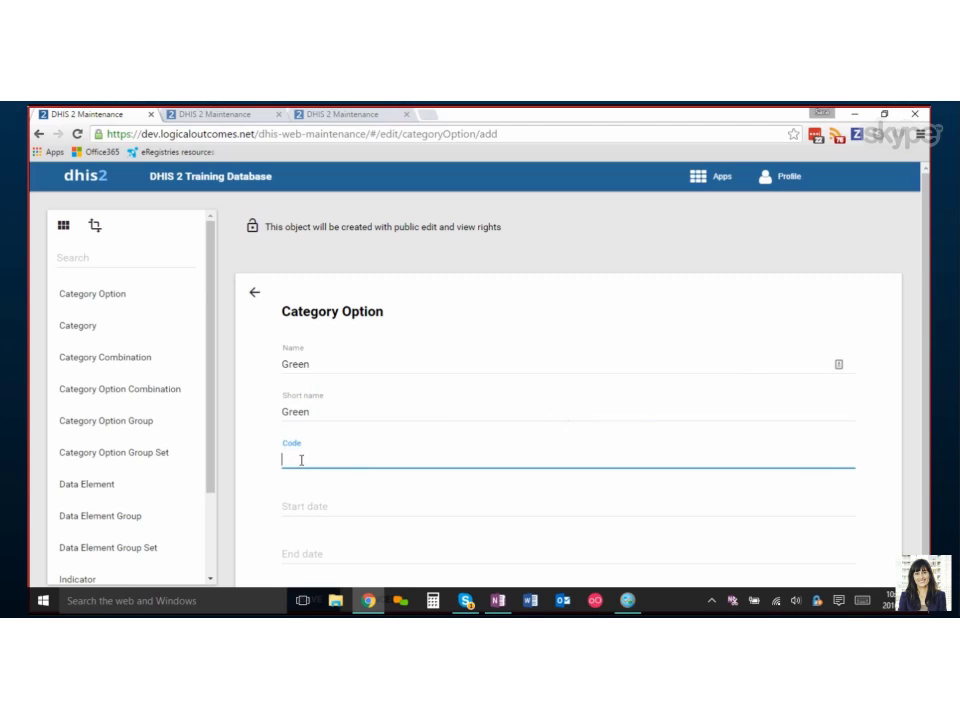
text(Color)
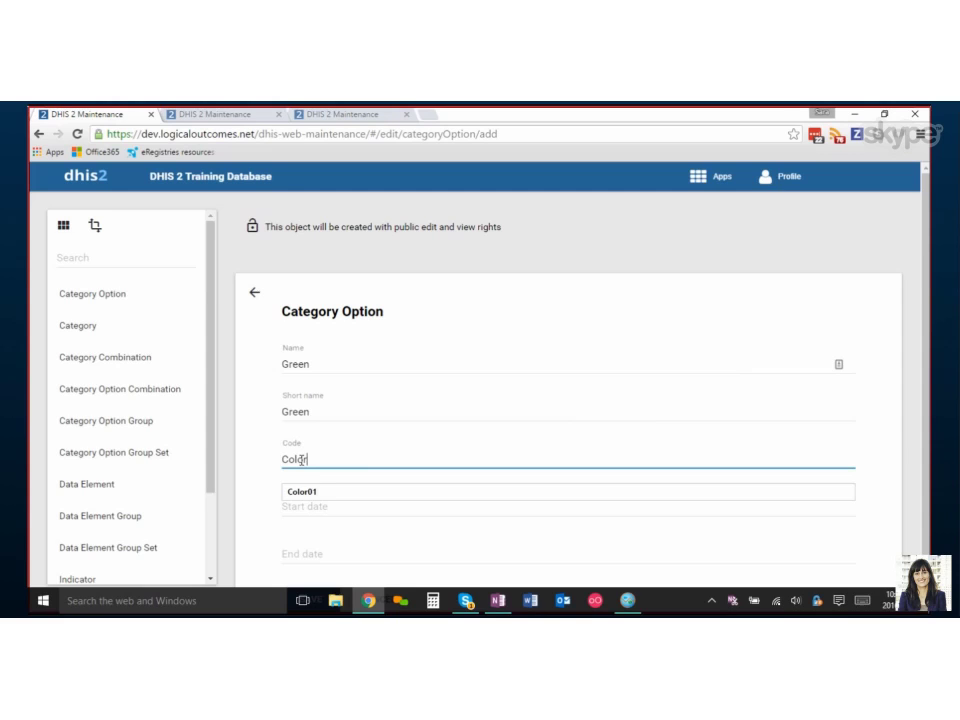
text(03)
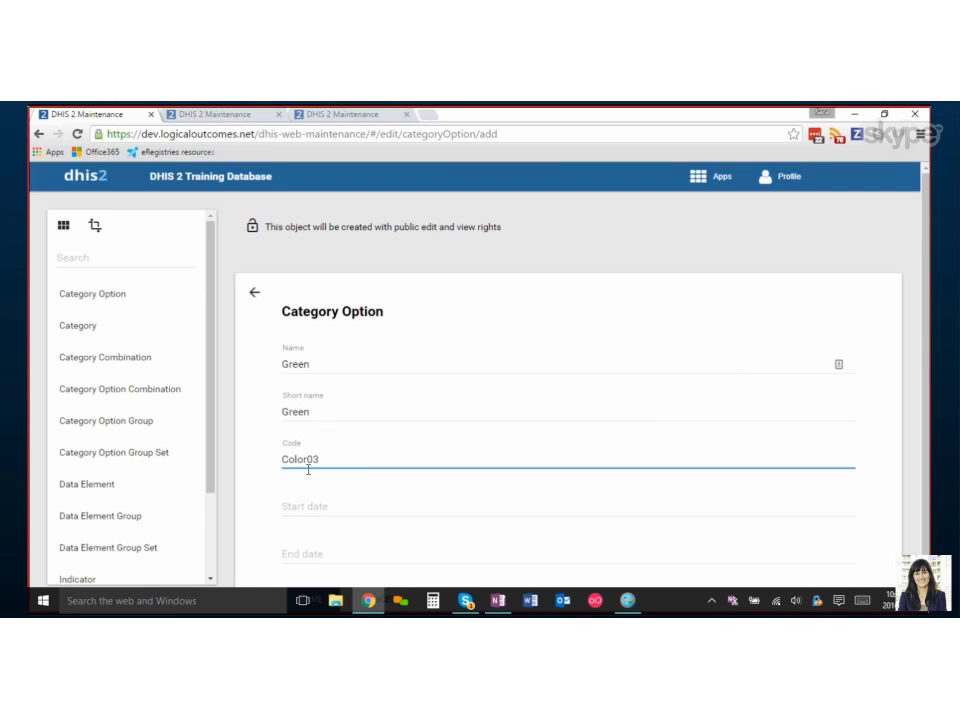
scroll(309, 467, down, 1)
click(299, 547)
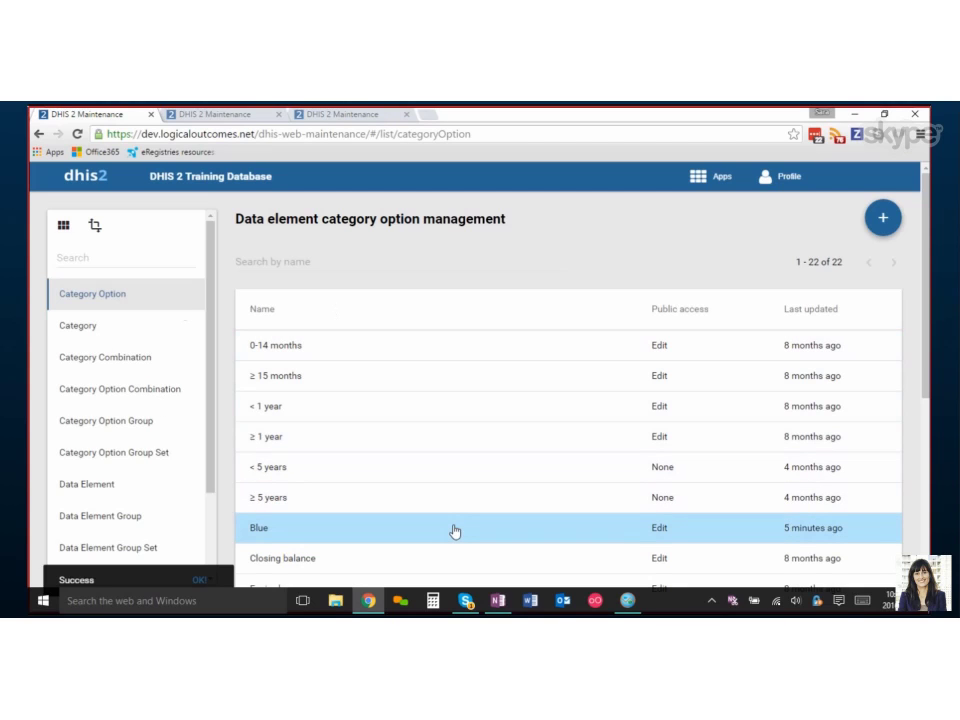
scroll(450, 528, down, 2)
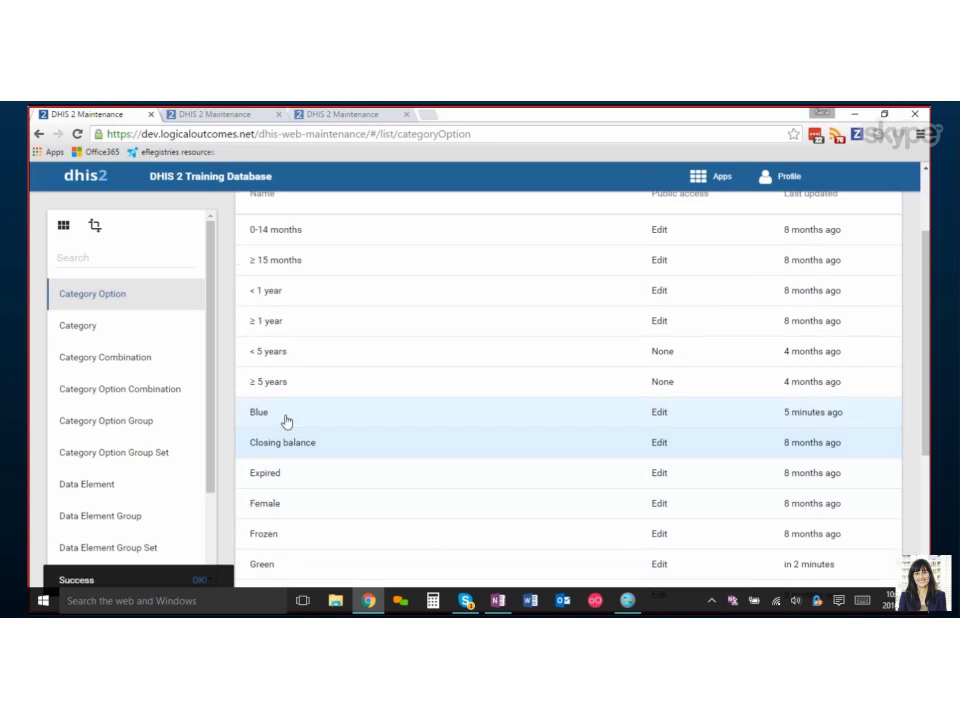
Step: Start a new category in the Category list and enter the name 'Color'
click(78, 328)
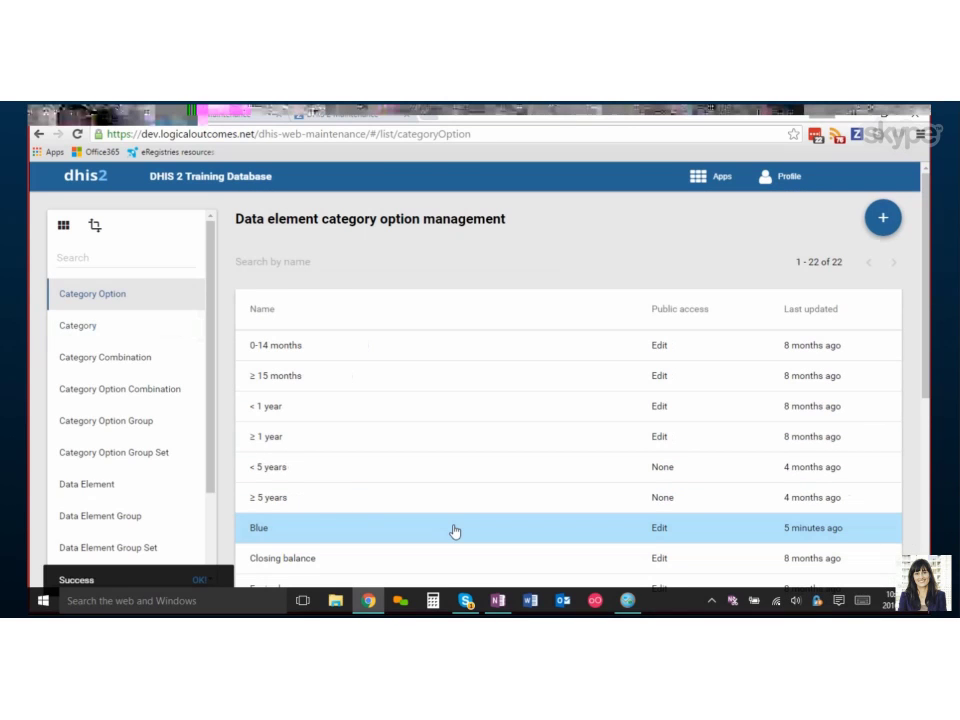
click(104, 330)
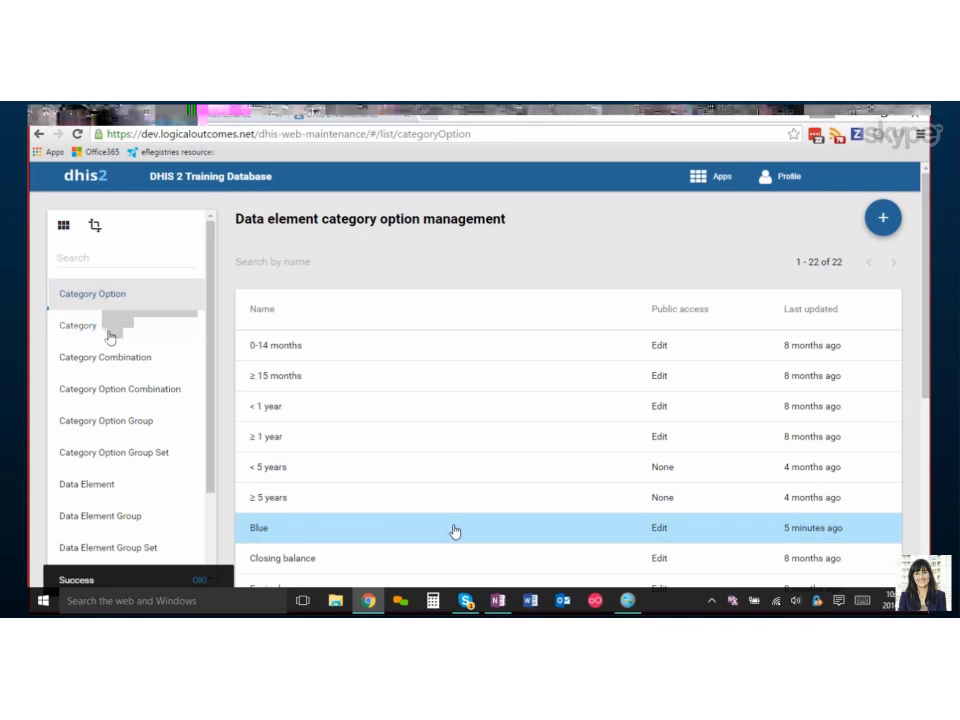
click(882, 217)
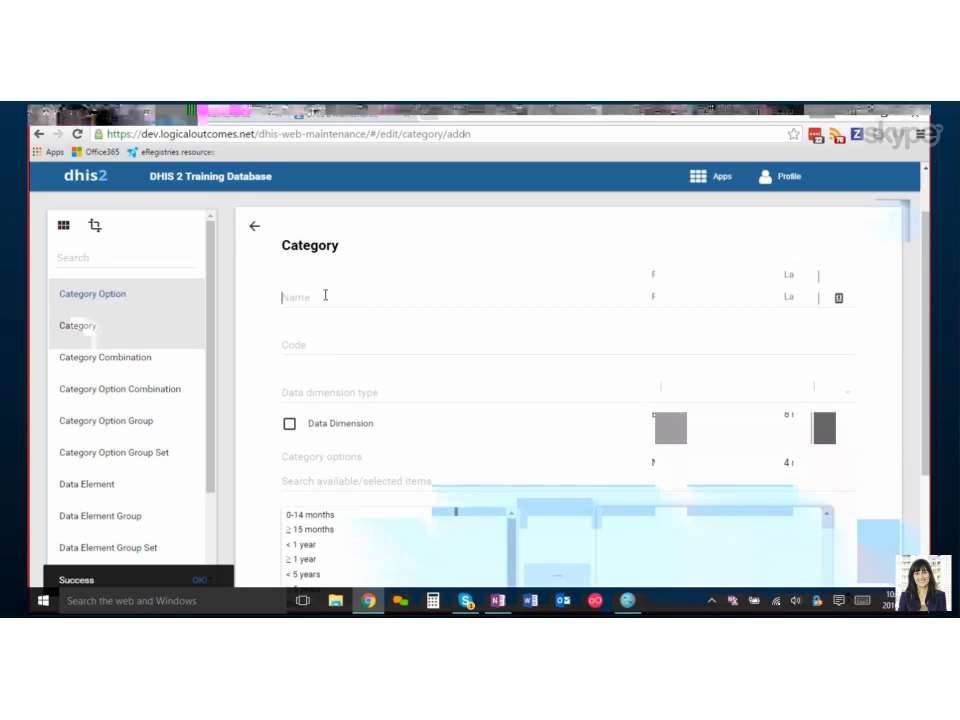
click(326, 296)
text(Color)
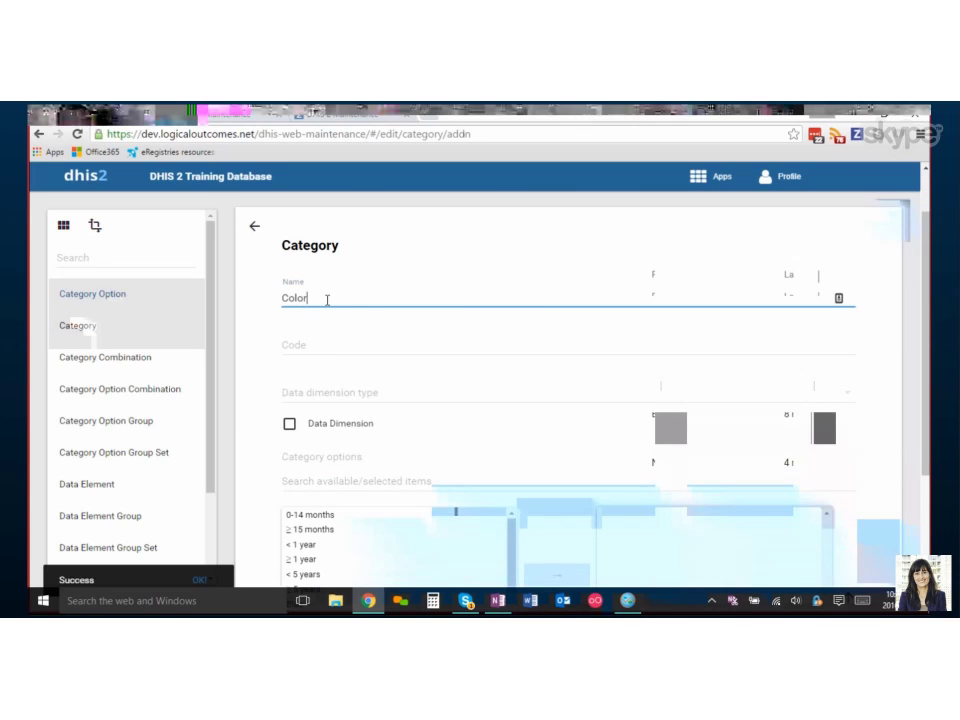
click(291, 352)
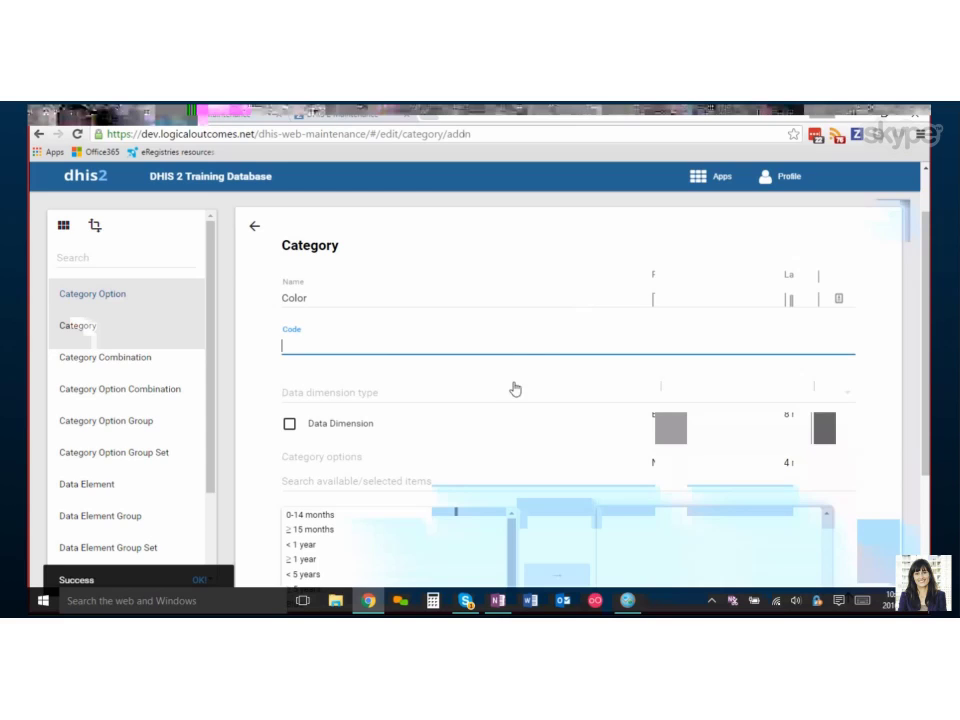
Step: Show the Data dimension type choices for the Color category
click(848, 401)
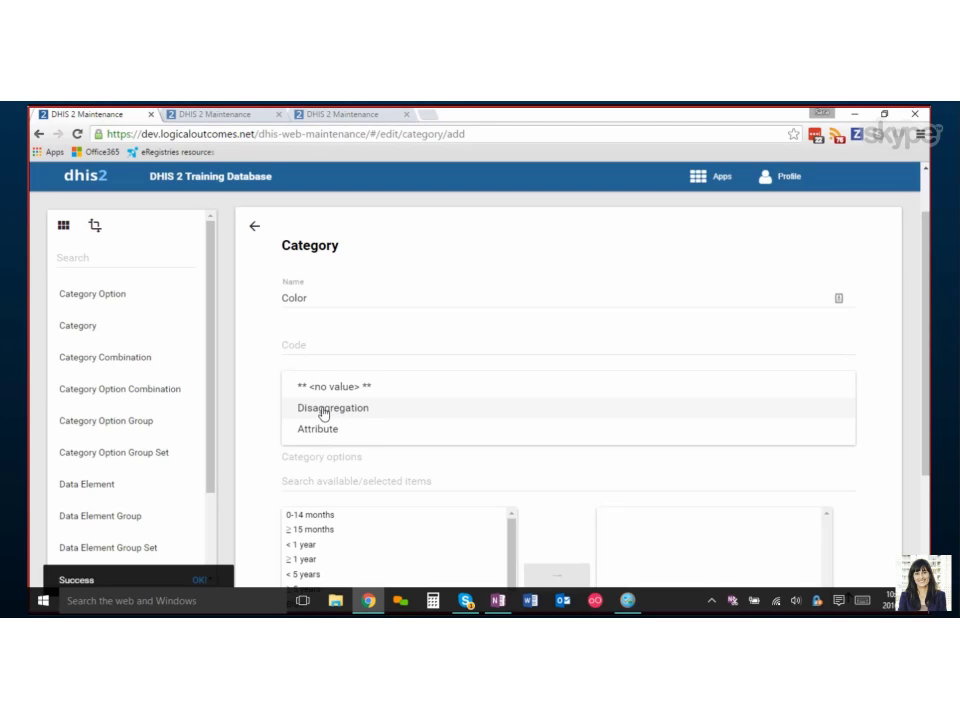
Step: Make Color a Disaggregation category and mark it as a data dimension
click(340, 410)
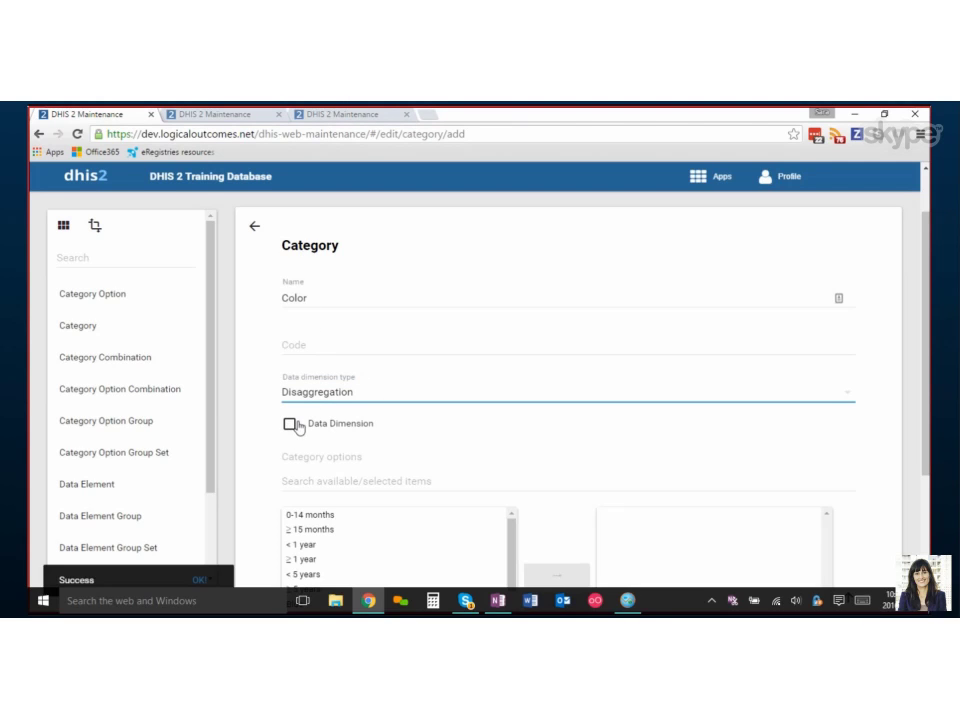
click(289, 428)
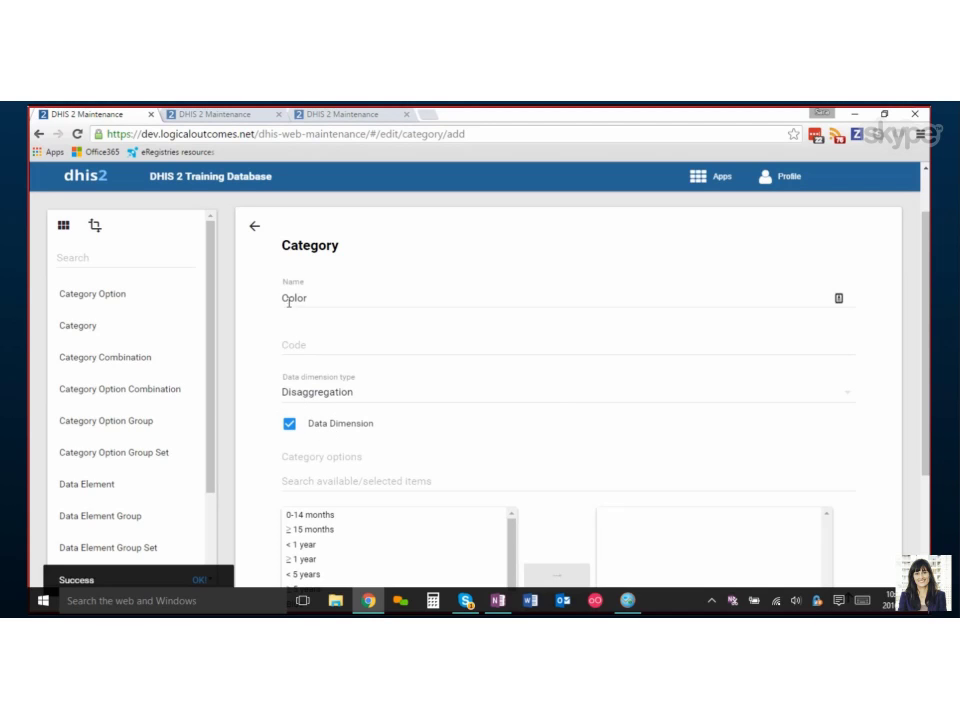
click(711, 176)
scroll(304, 422, down, 3)
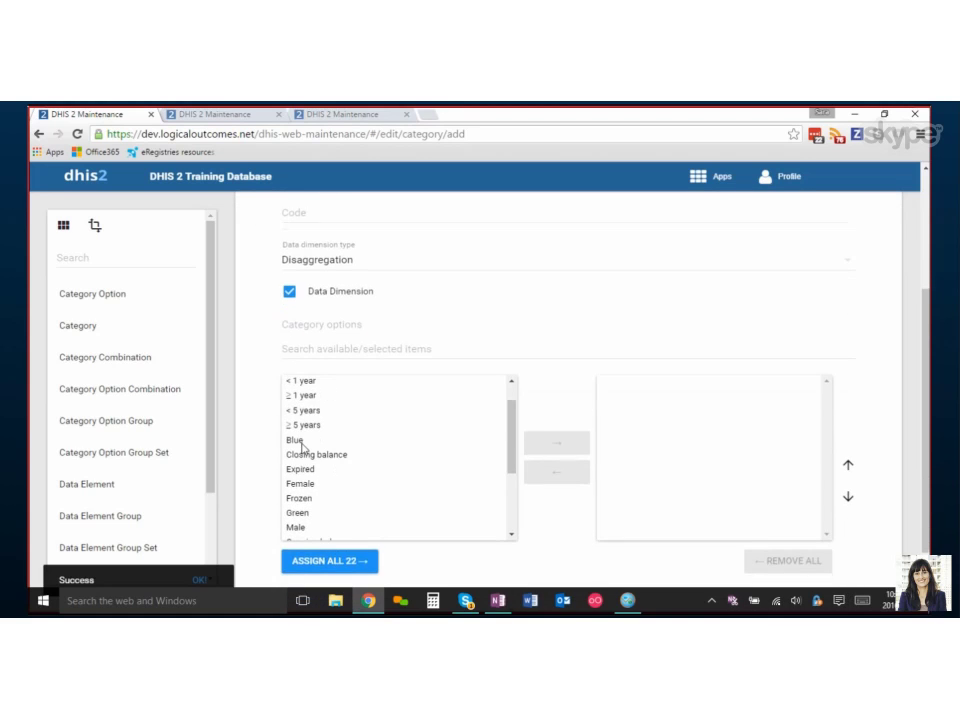
Step: Assign Blue, Green and Red as Color's category options and save the category
click(303, 441)
scroll(386, 469, down, 2)
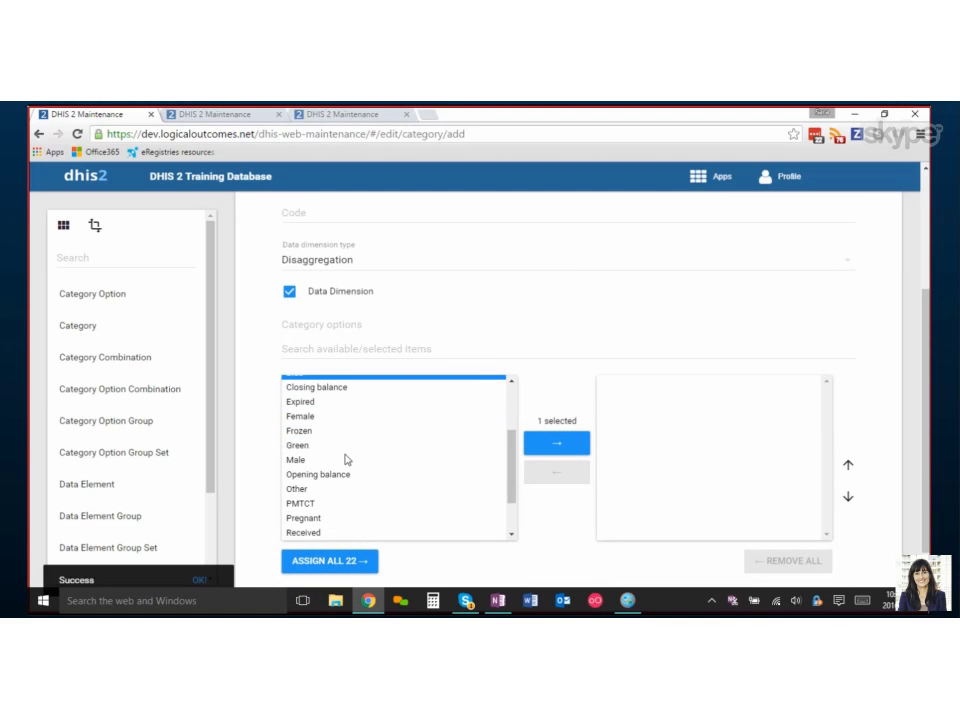
click(313, 447)
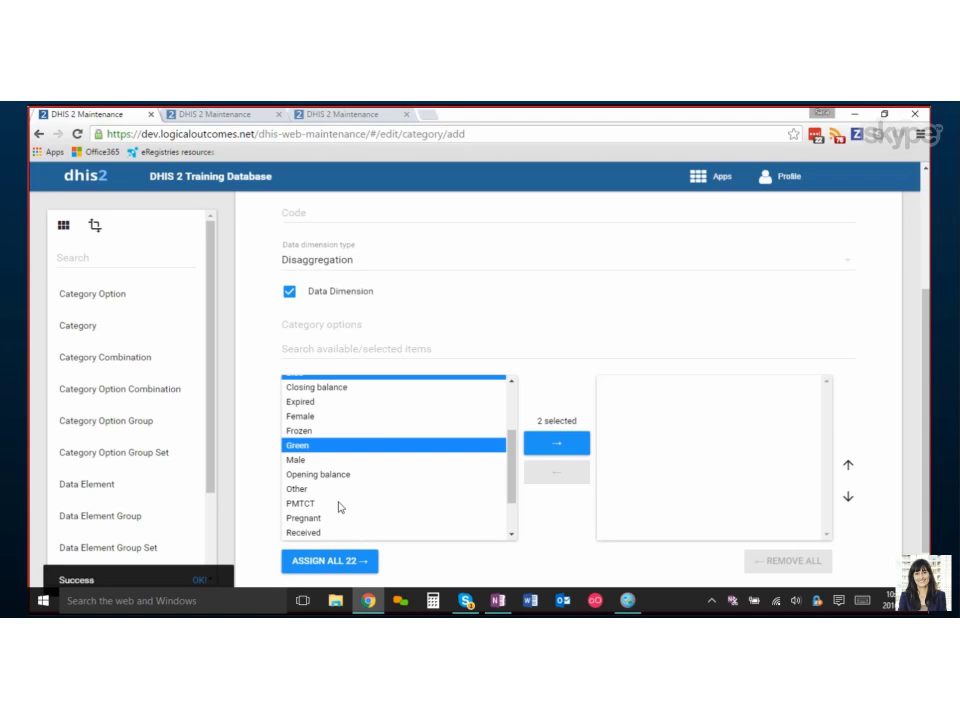
scroll(330, 490, down, 2)
click(312, 490)
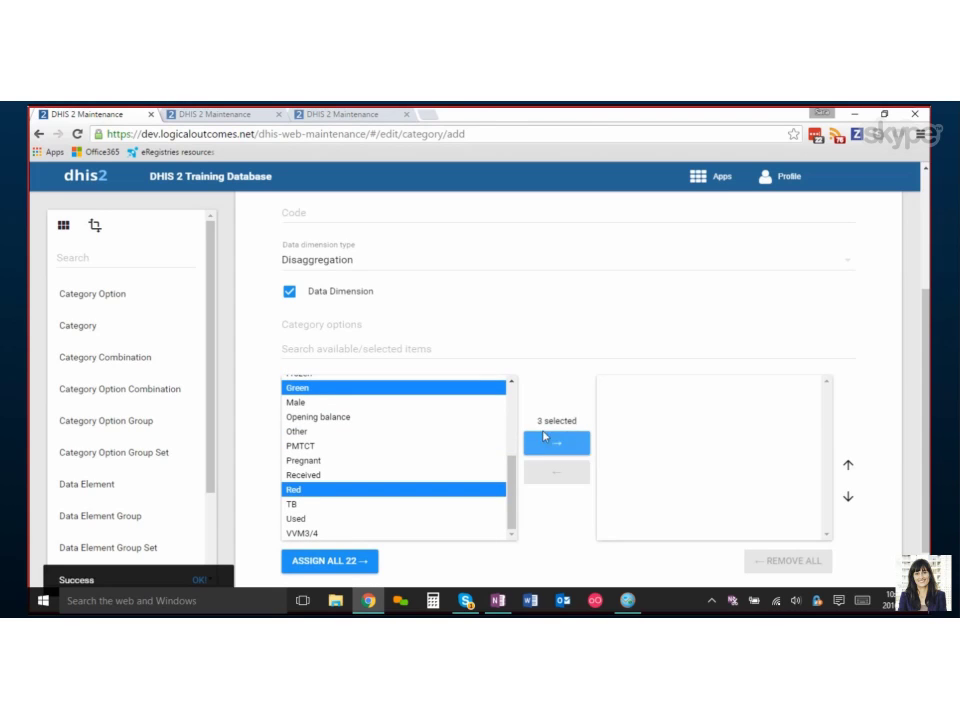
click(548, 443)
scroll(388, 527, down, 2)
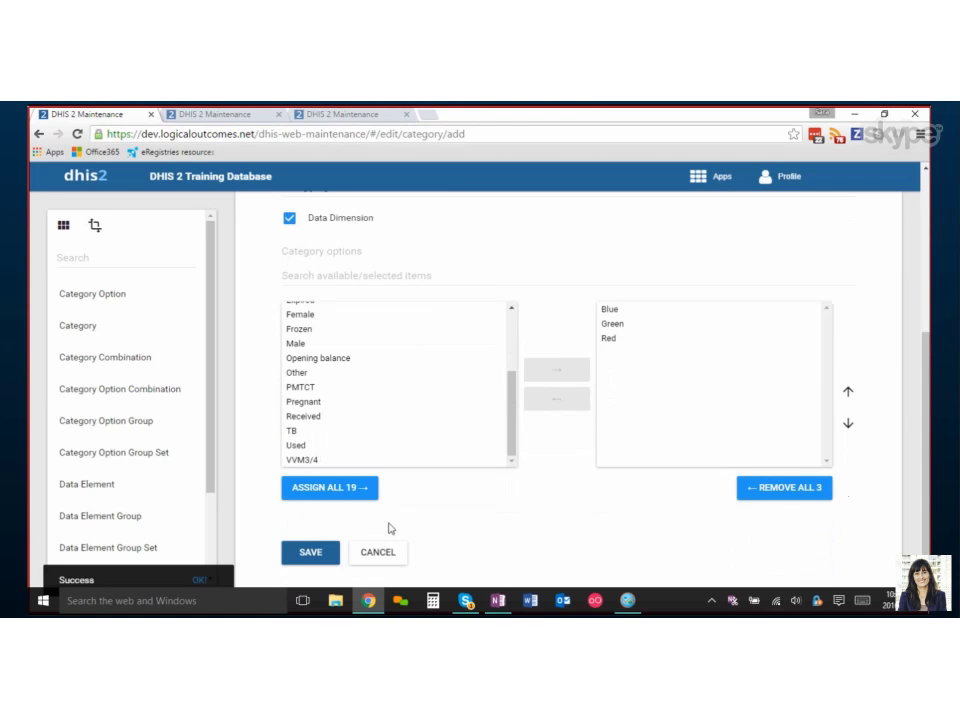
click(330, 547)
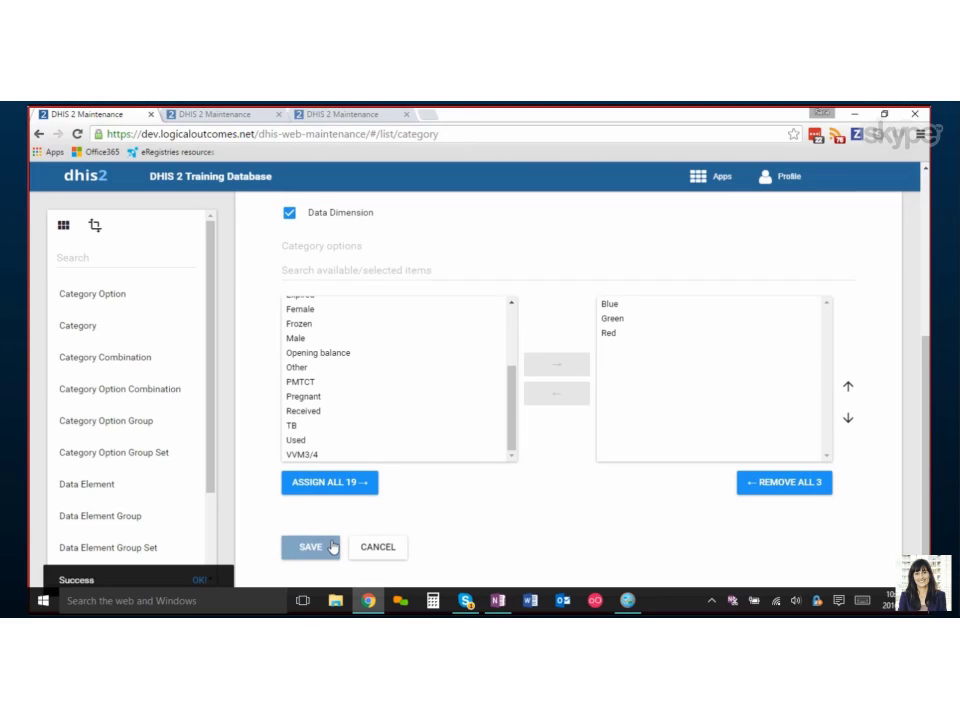
Step: Add category combination 'Colors' containing the Color category and save it
click(104, 365)
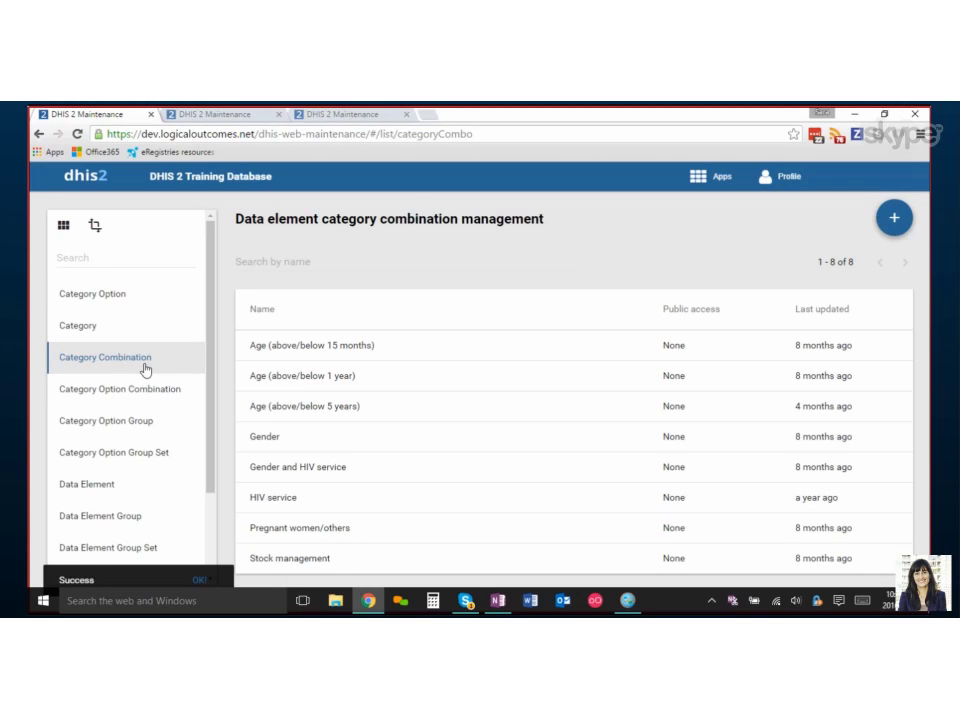
click(894, 219)
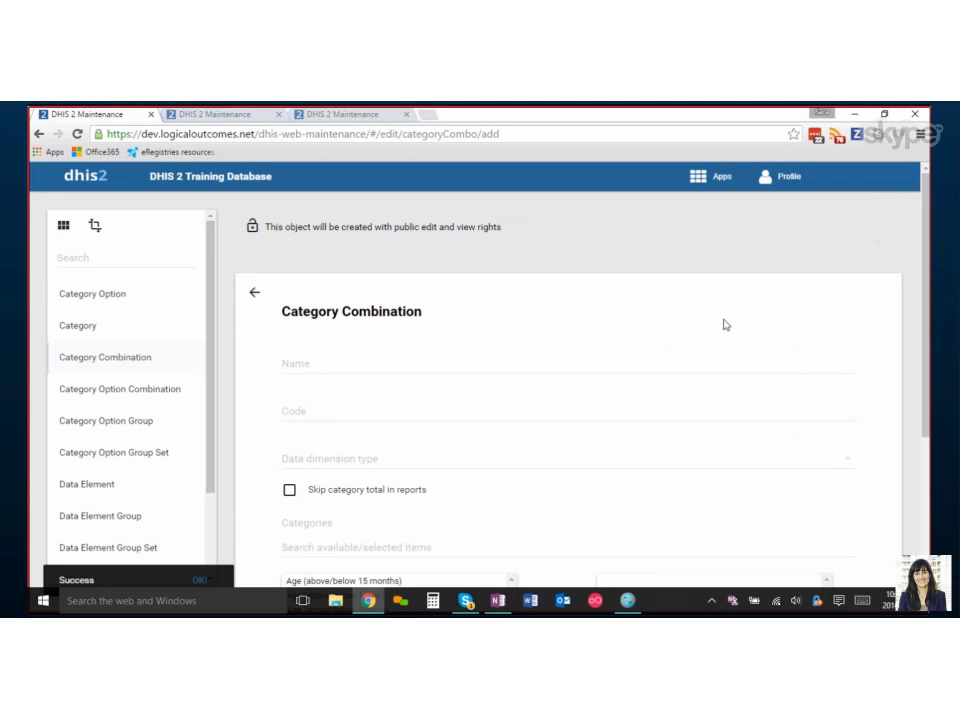
click(321, 363)
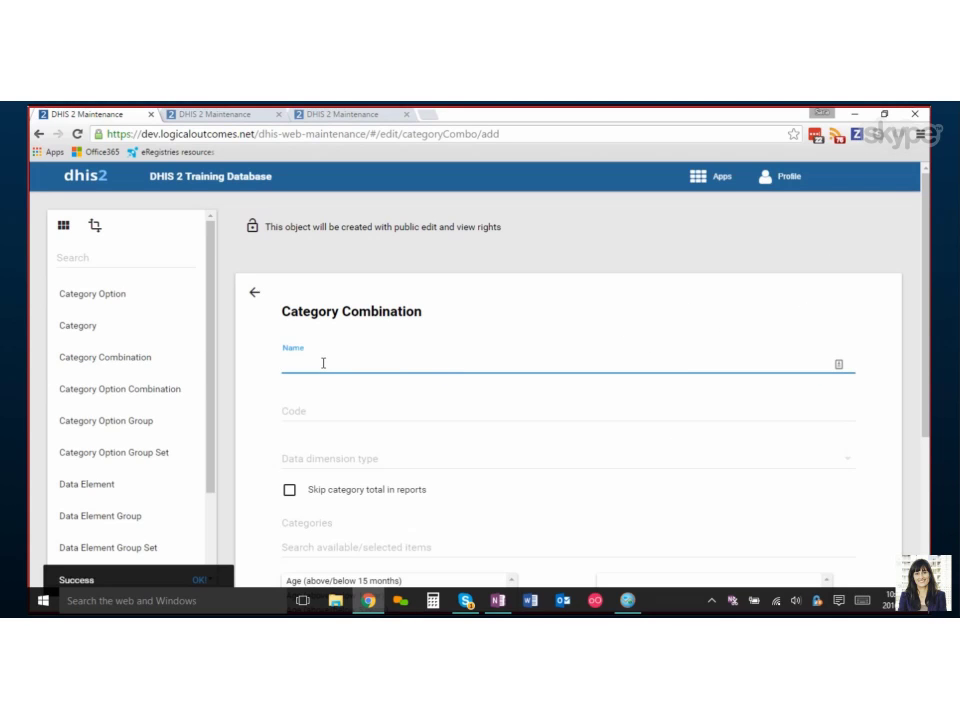
text(Colors)
click(311, 409)
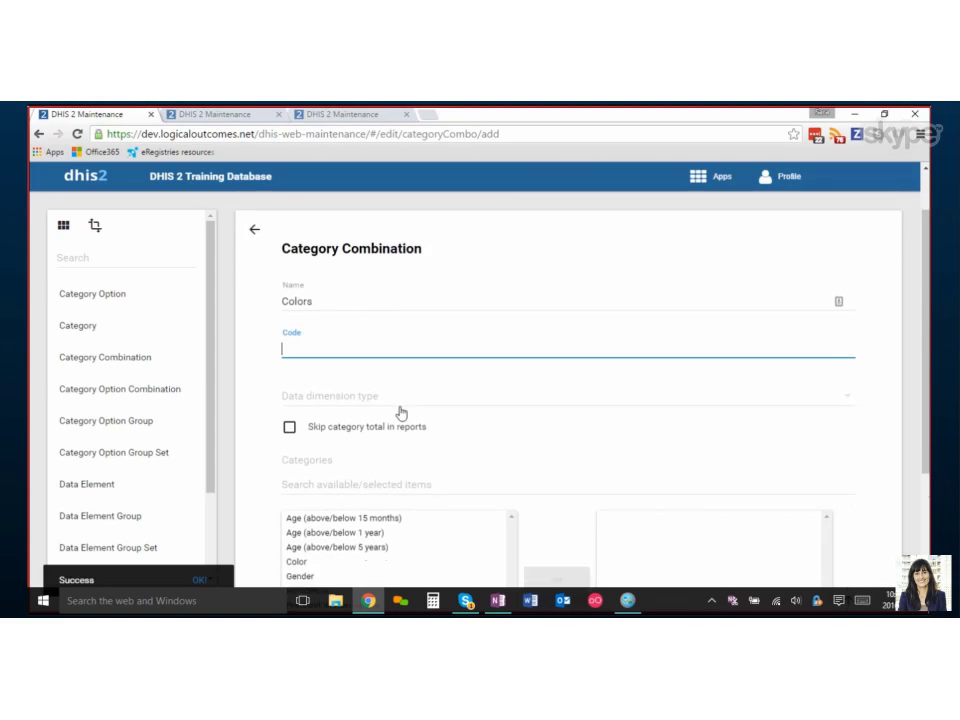
scroll(302, 540, down, 1)
click(384, 462)
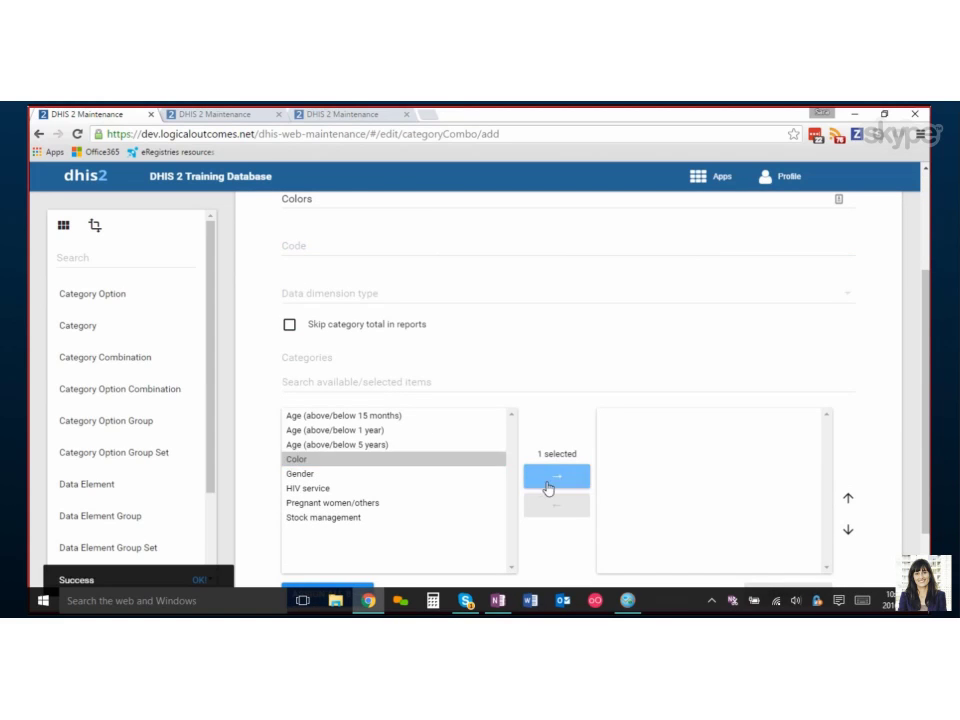
click(545, 482)
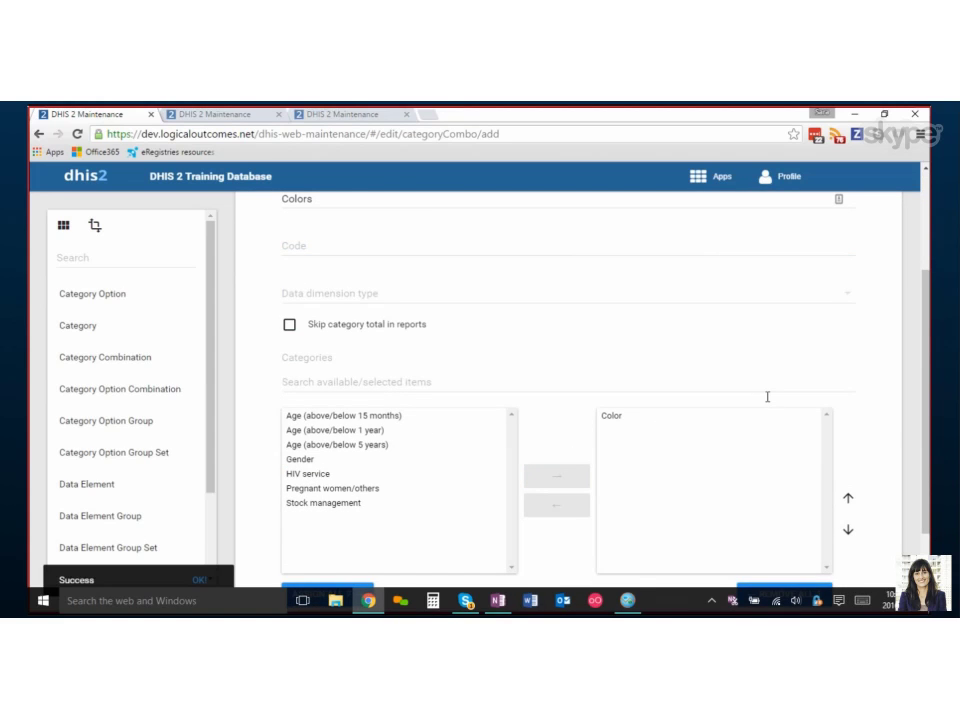
scroll(778, 506, down, 1)
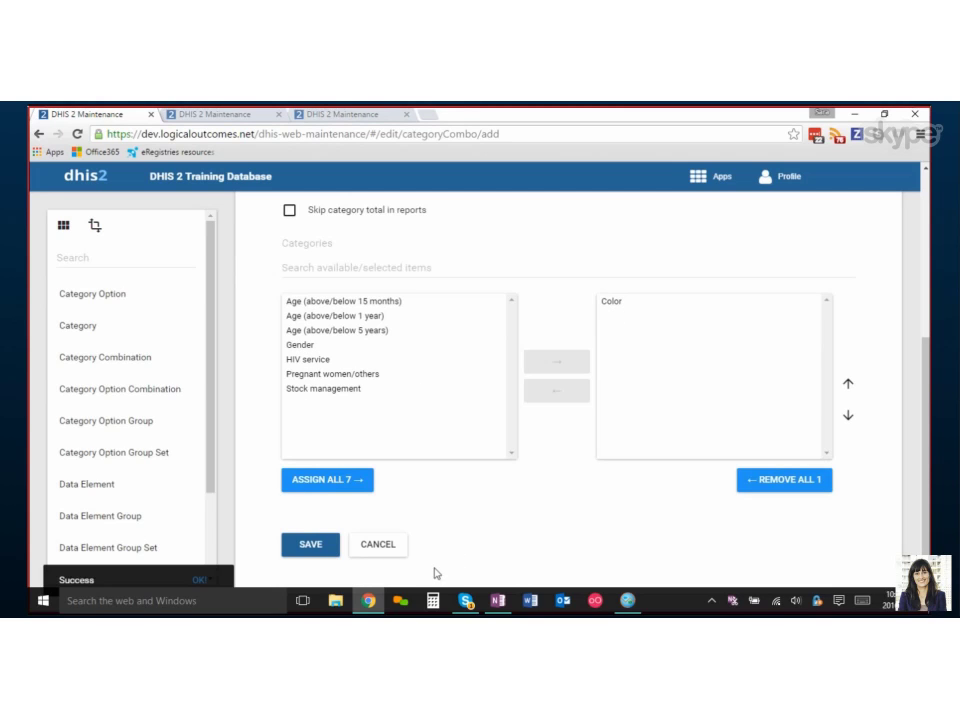
click(306, 548)
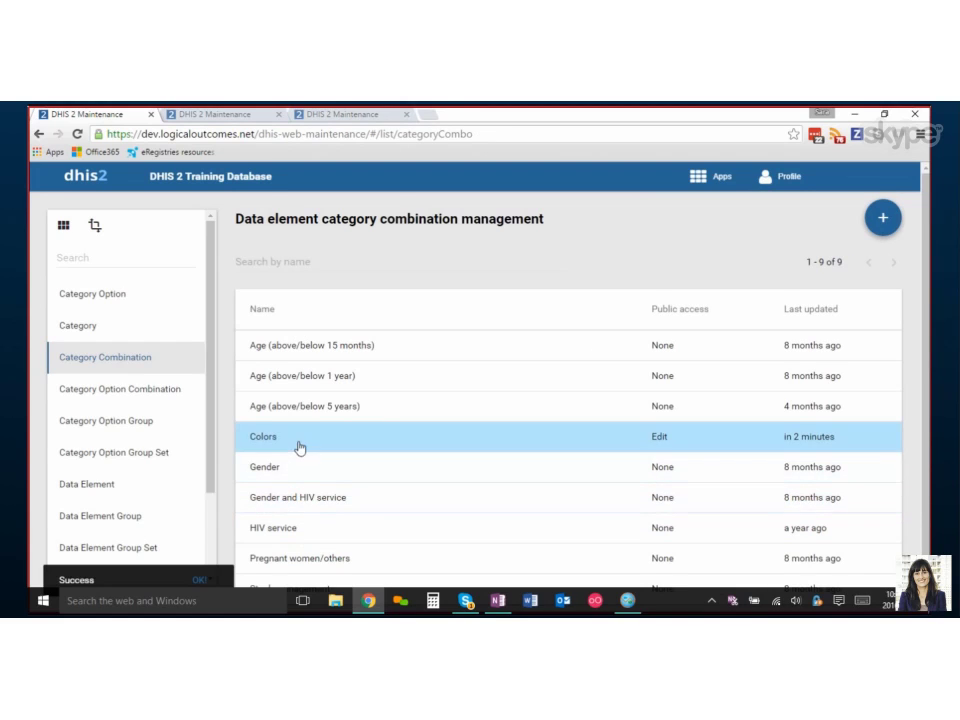
Step: Show the Colors combination's details and select its Id value
scroll(331, 440, down, 1)
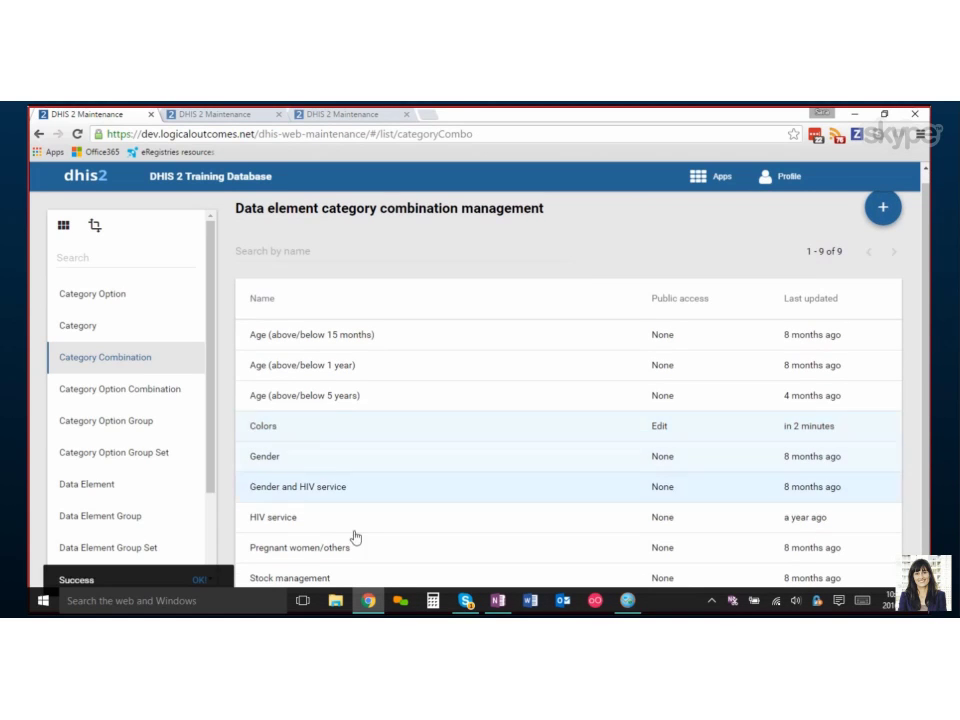
click(267, 431)
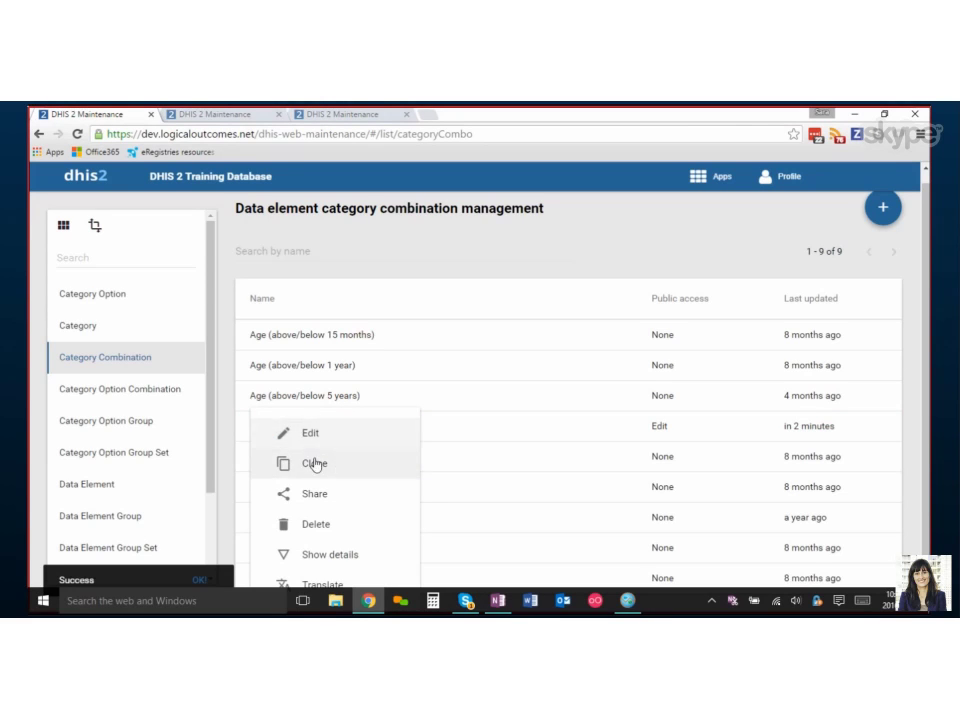
click(225, 437)
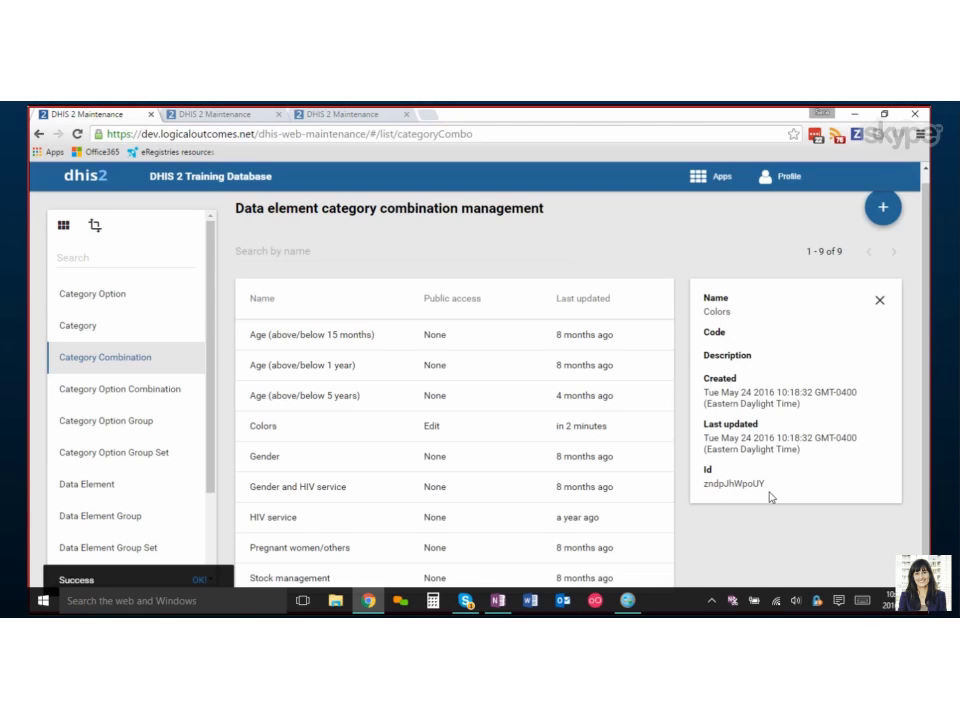
drag(767, 485, 707, 485)
scroll(380, 440, up, 1)
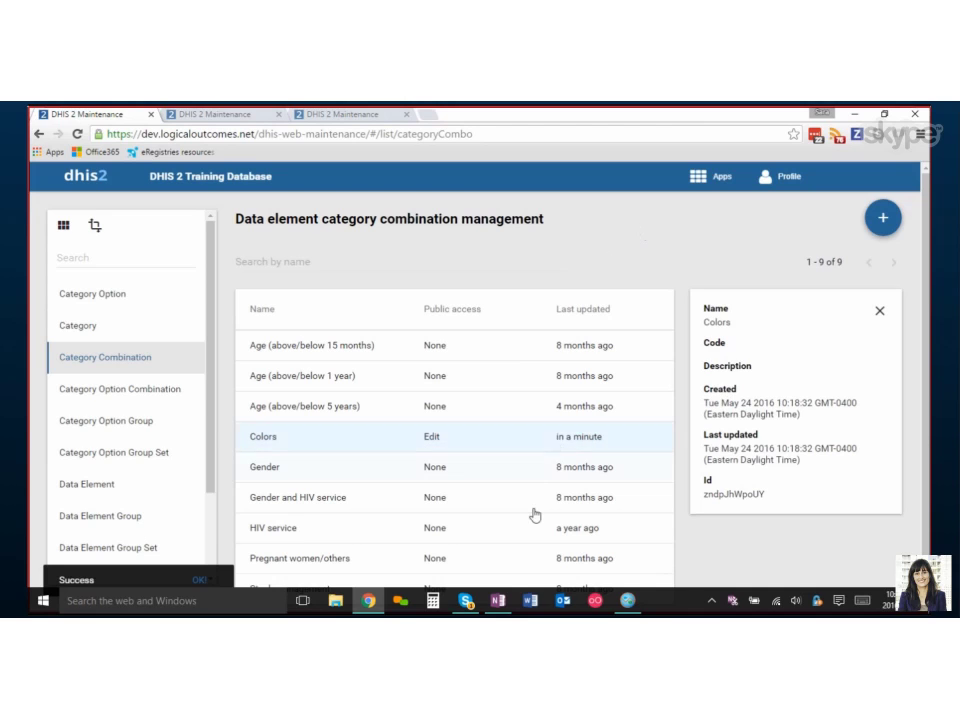
mouse_move(500, 604)
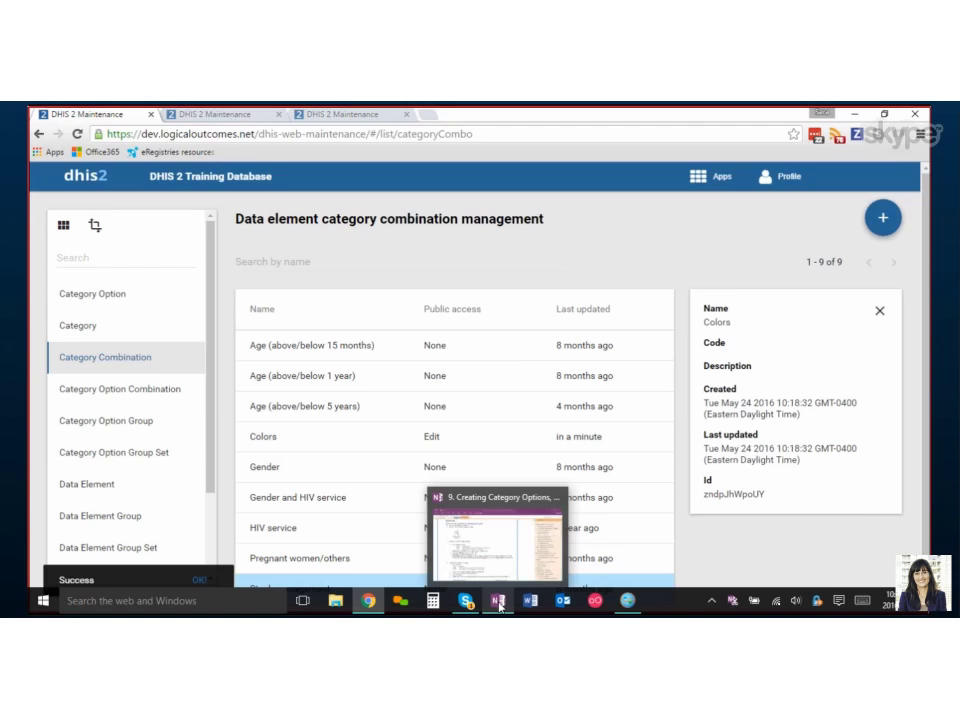
click(499, 606)
scroll(357, 457, down, 5)
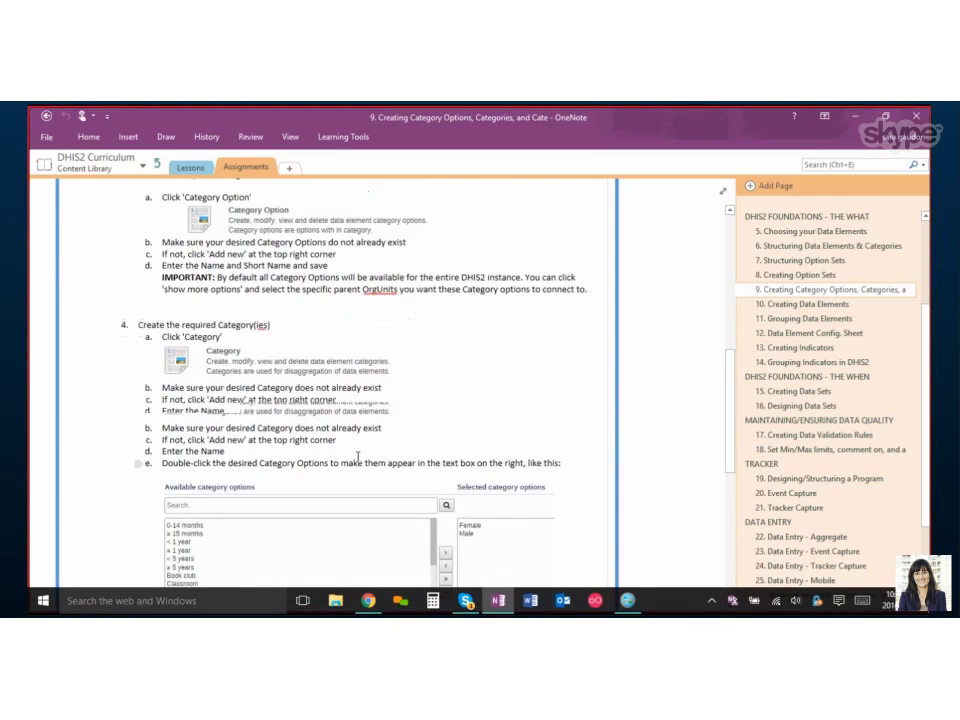
scroll(357, 457, down, 5)
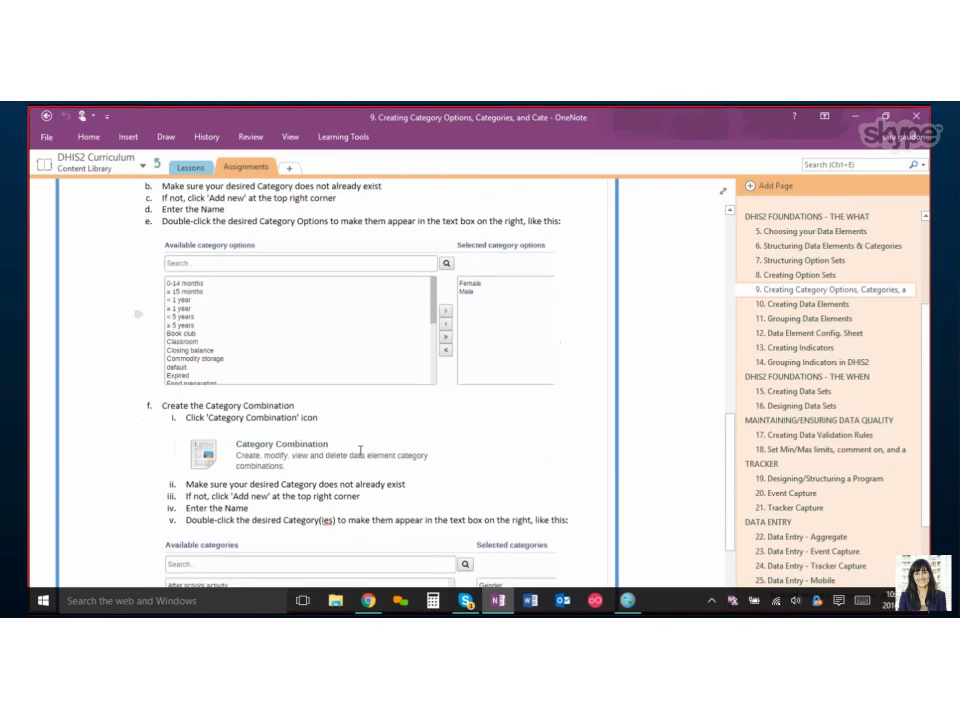
scroll(360, 452, down, 3)
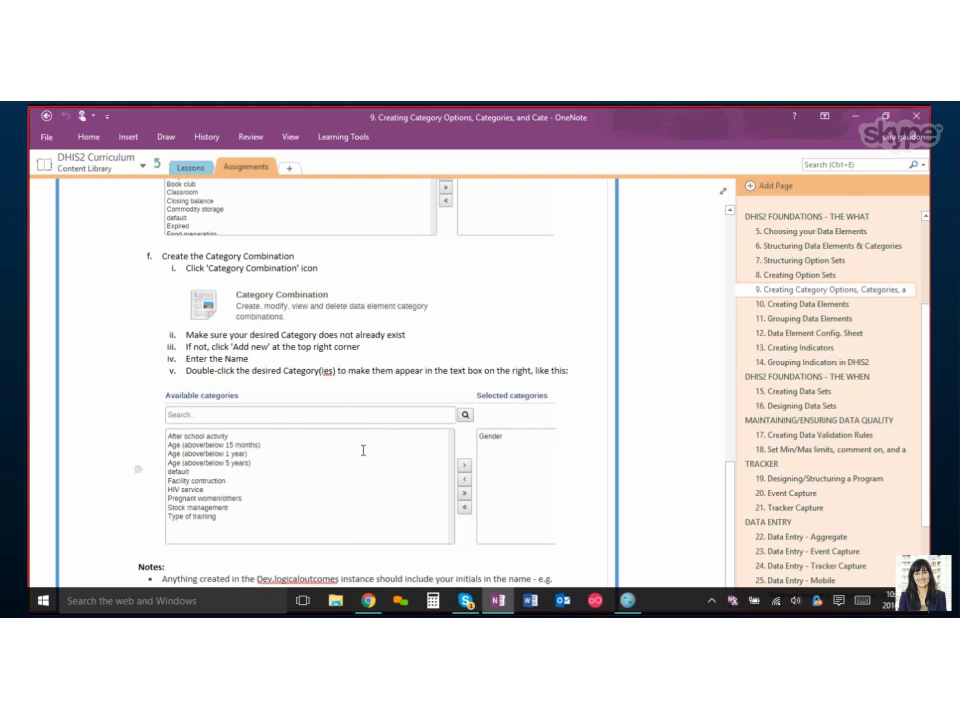
scroll(364, 451, down, 1)
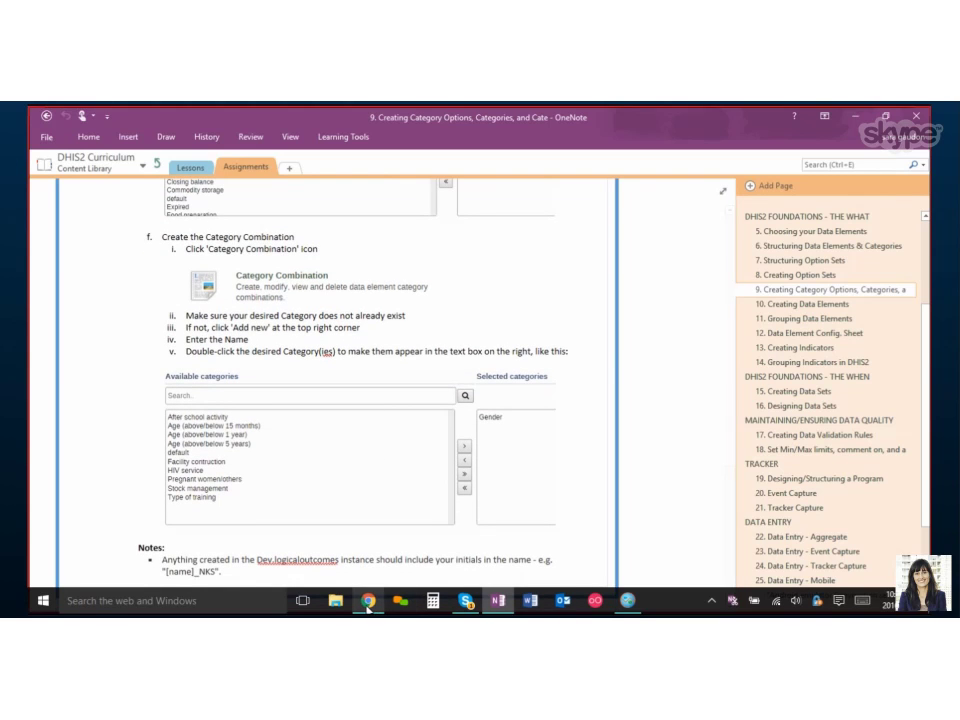
key(alt+Tab)
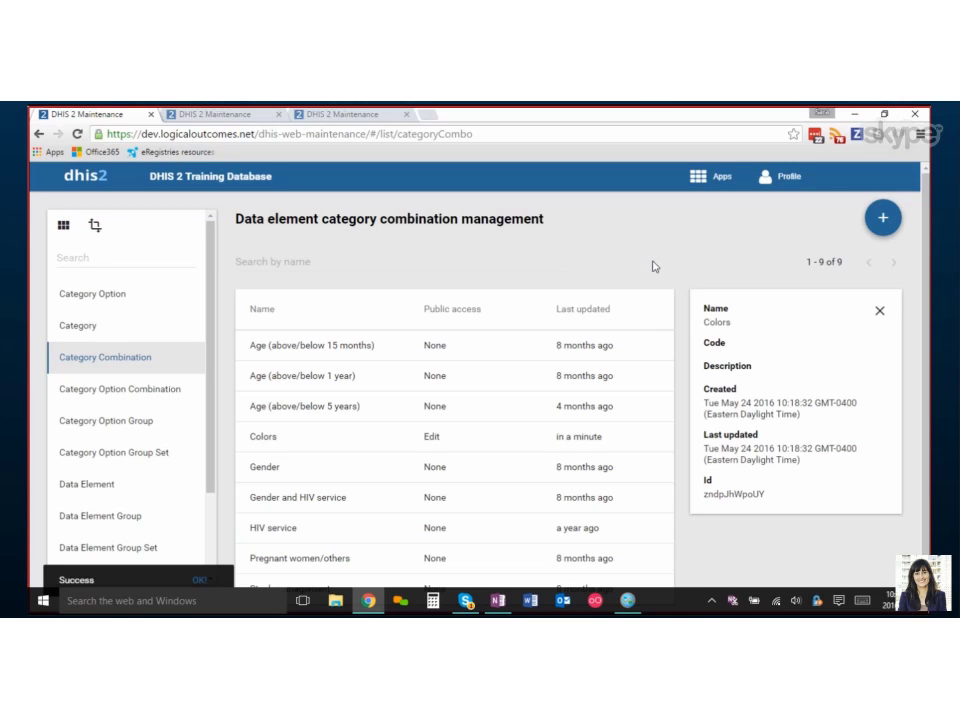
Step: Close the Colors details panel and return to the OneNote assignment page
click(880, 311)
click(497, 600)
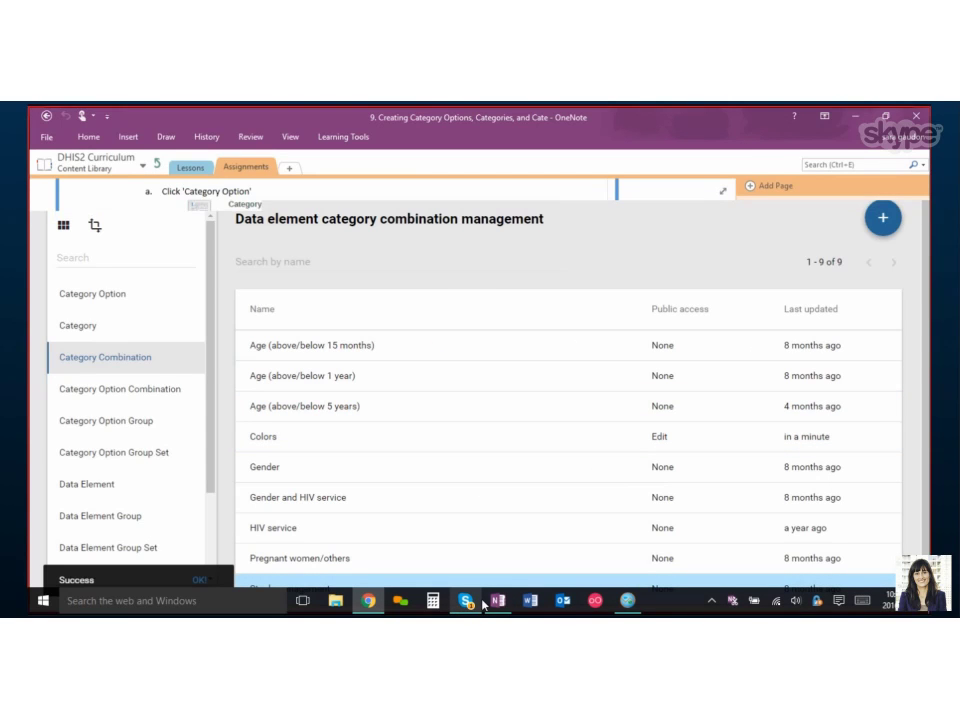